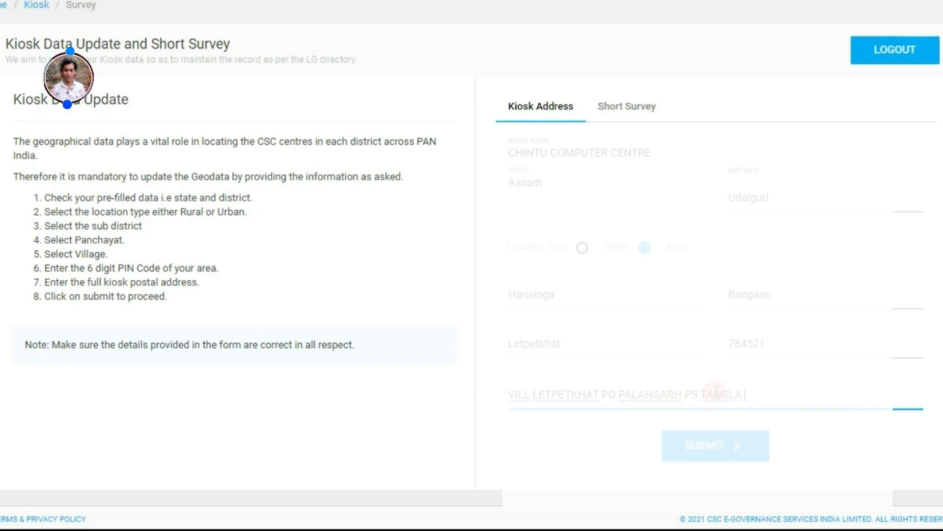
- Complete the kiosk address with its district, state and PIN code, then submit it
text(DIST)
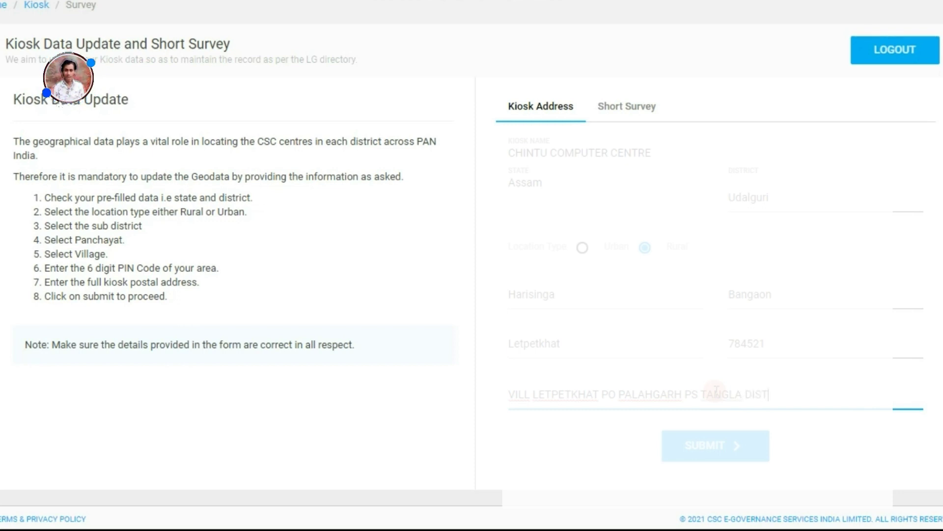
text( UDALGUR)
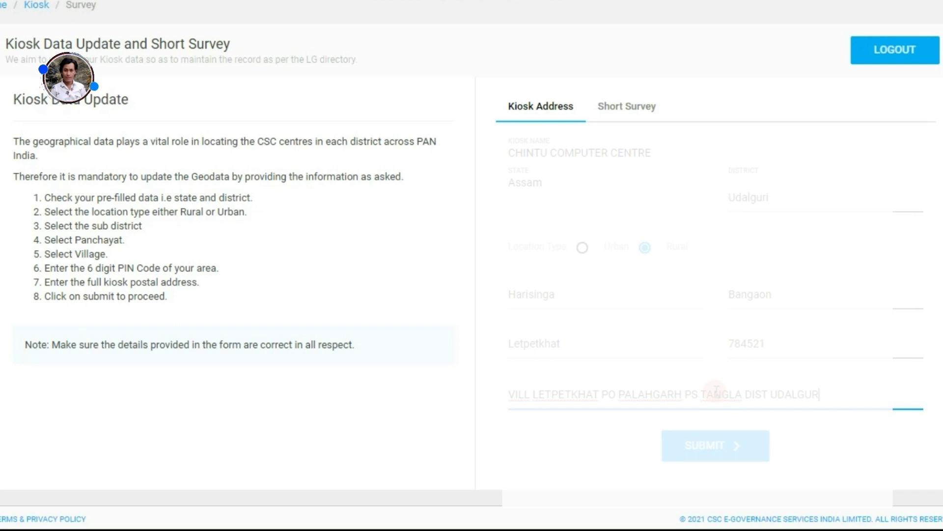
text(I BTR A)
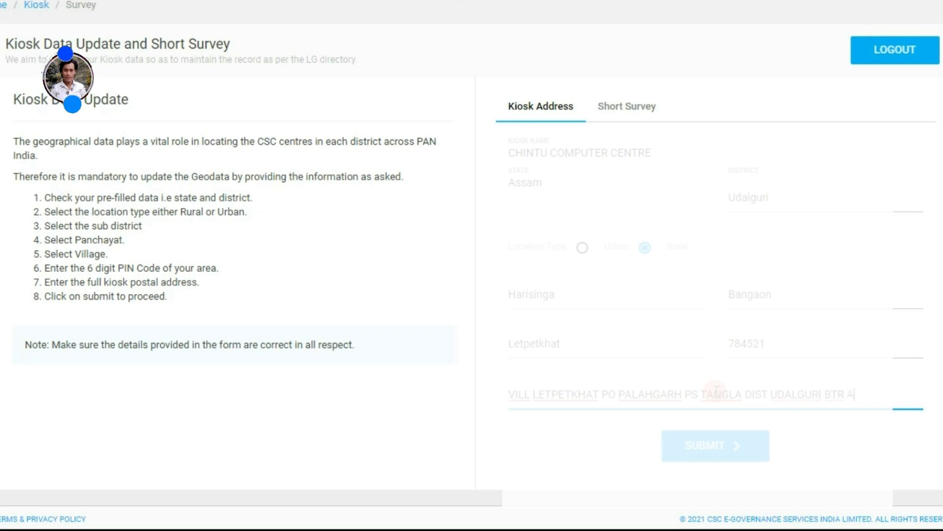
text(SSAM 784521)
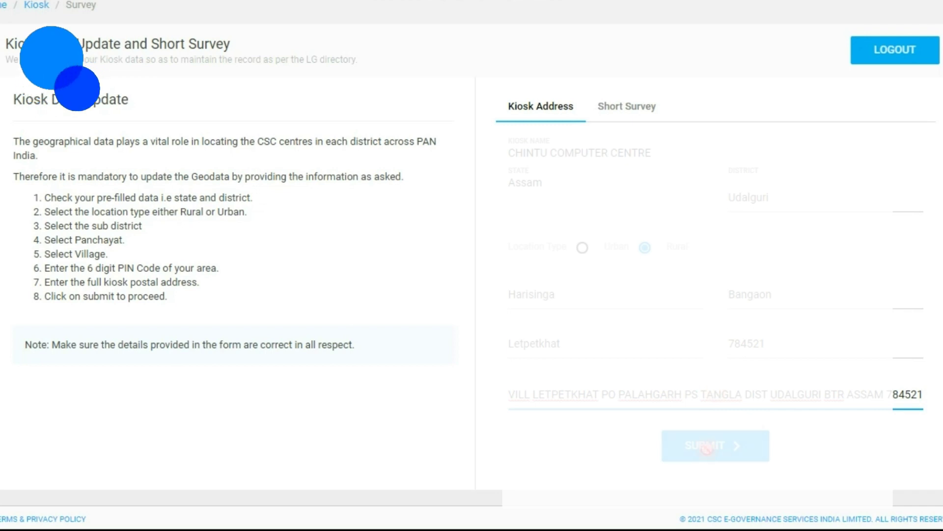
click(706, 447)
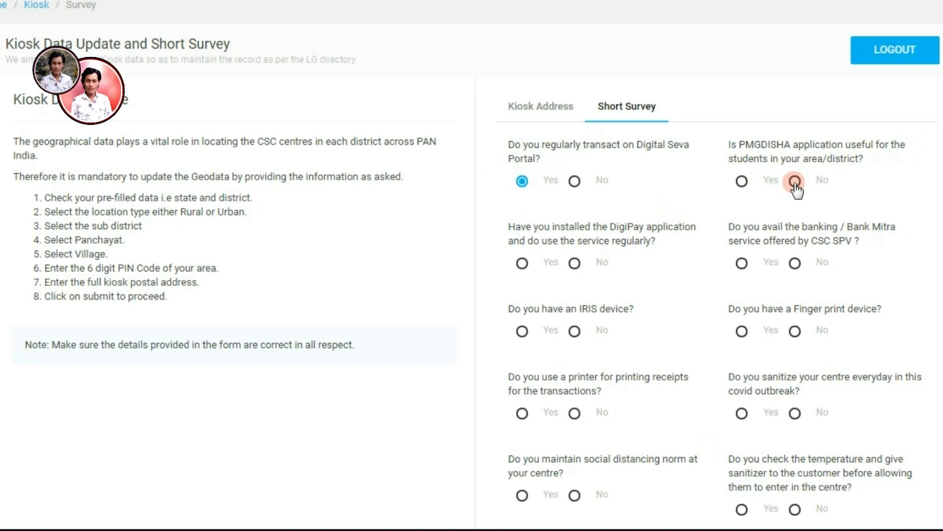
- Answer Yes for PMGDISHA, DigiPay and Bank Mitra and No for IRIS device, then submit the survey
click(742, 181)
click(522, 263)
click(575, 331)
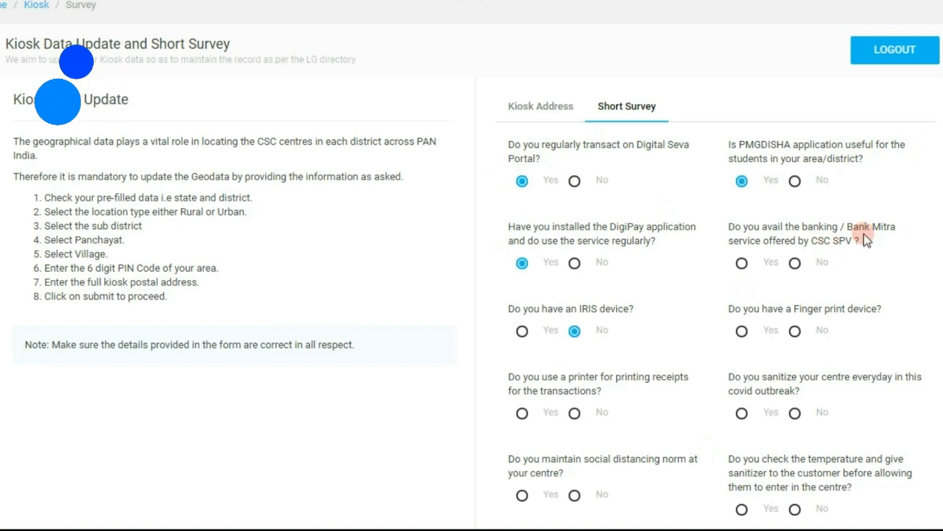
click(742, 263)
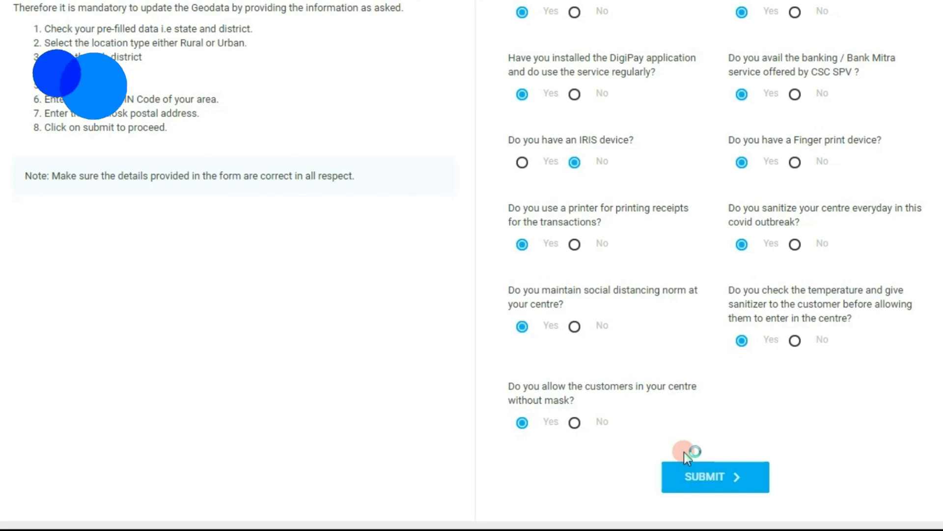
click(708, 491)
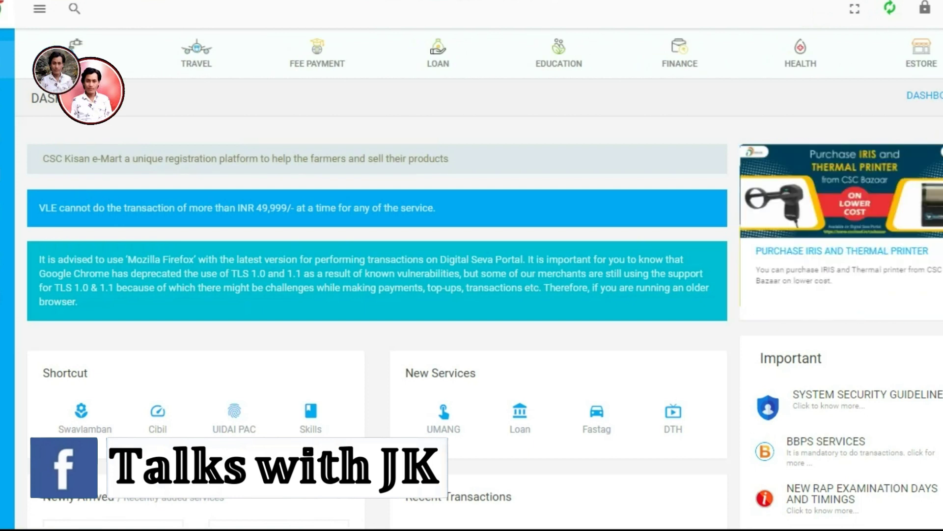
- Check the 0.00 balance in Wallet Summary and proceed to the Add Money to Wallet page
click(15, 140)
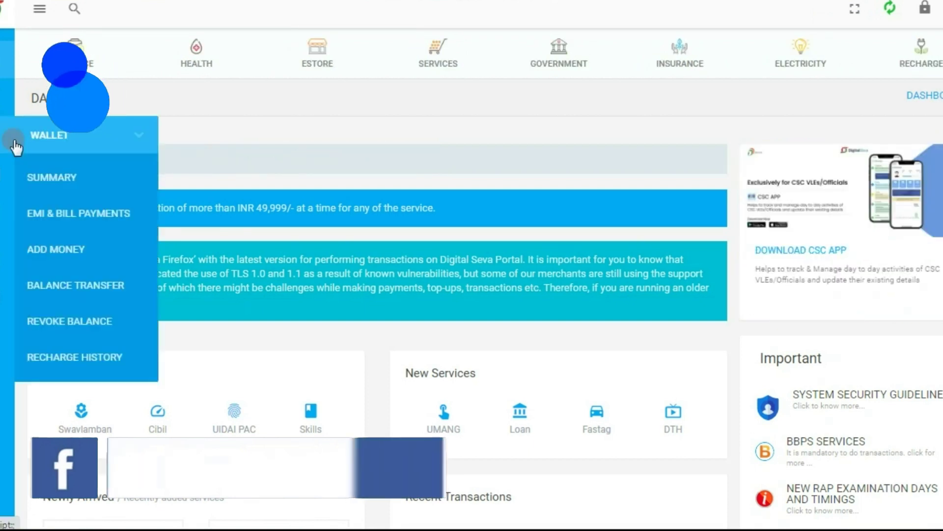
click(88, 181)
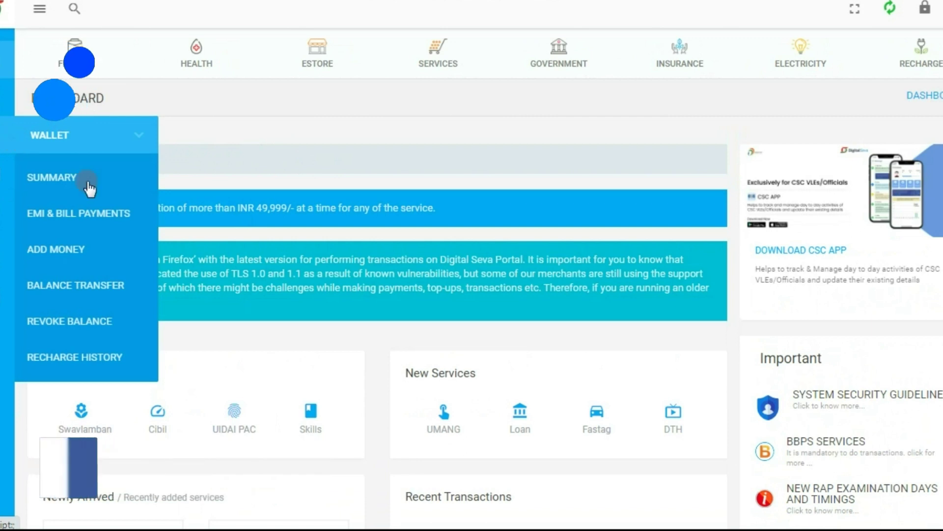
click(63, 176)
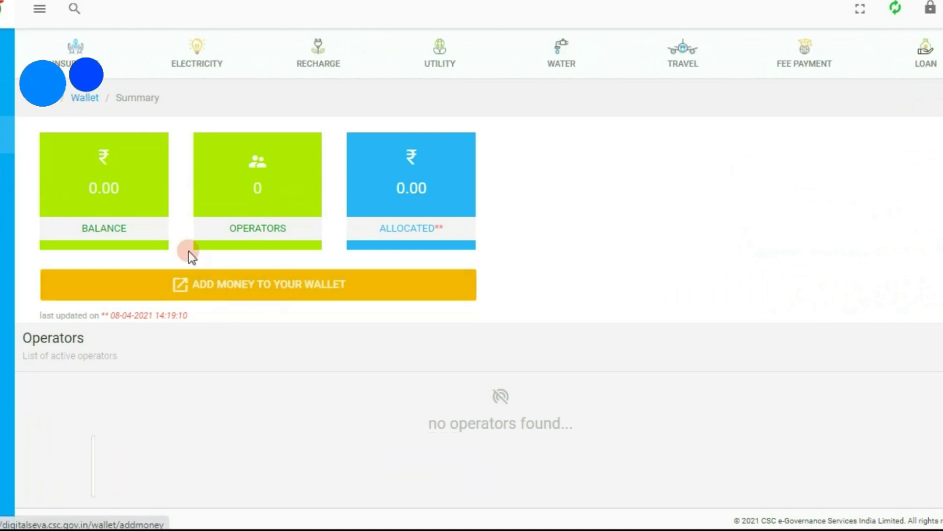
mouse_move(80, 212)
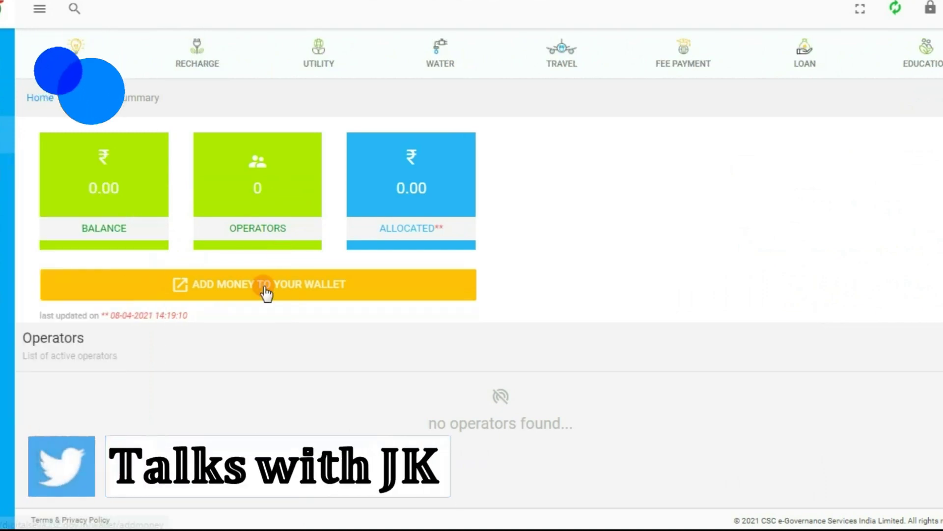
click(266, 293)
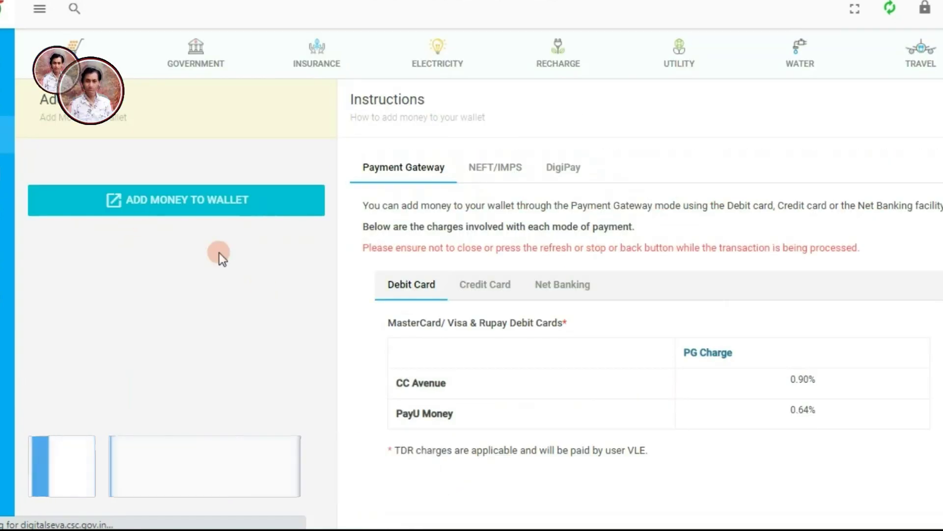
click(183, 200)
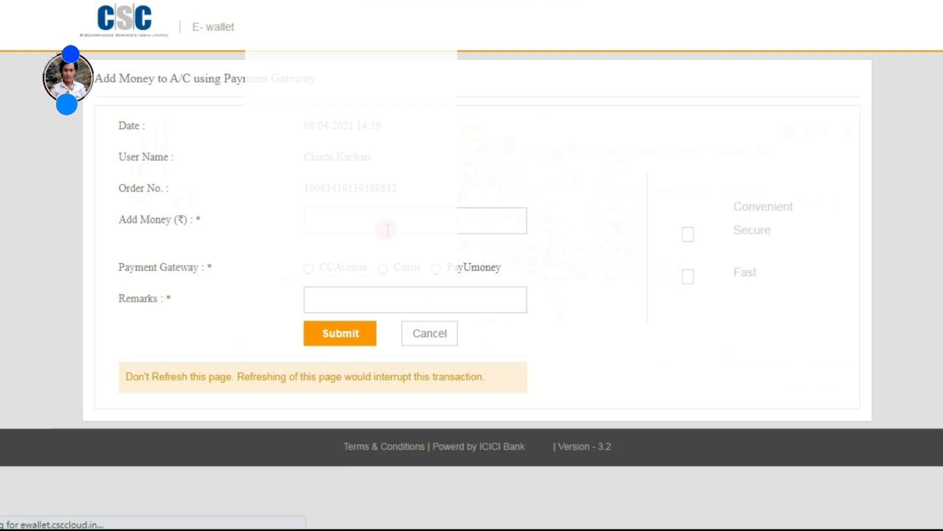
- Request a 500-rupee top-up through CCAvenue with the remark 'Wallet Update' and submit it
click(387, 229)
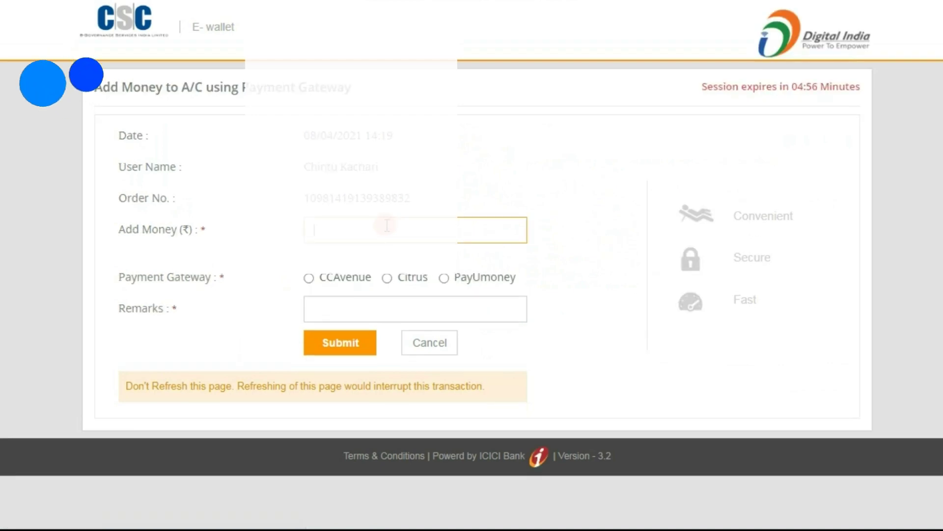
text(5)
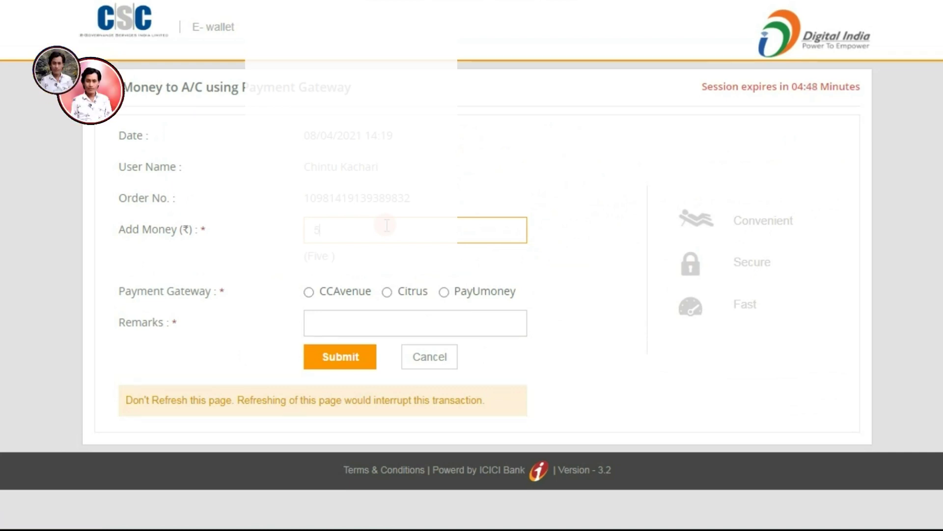
text(00)
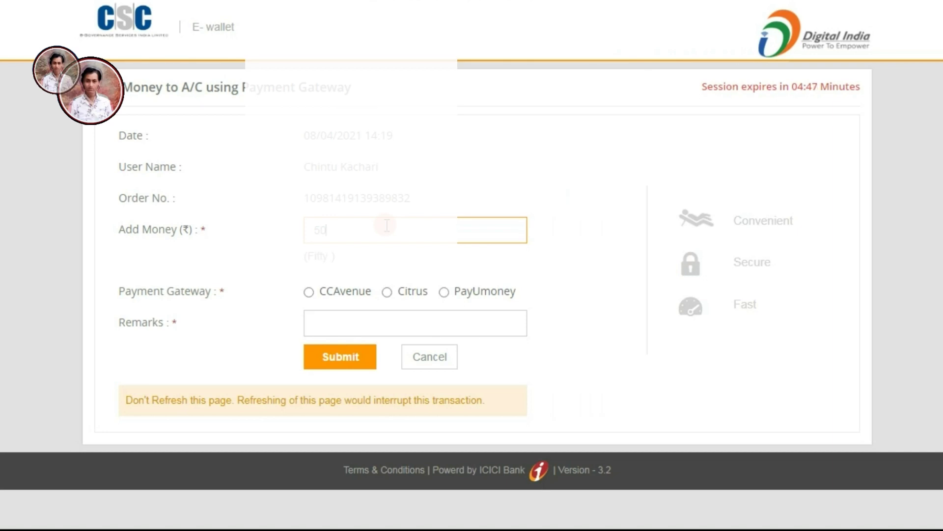
click(309, 292)
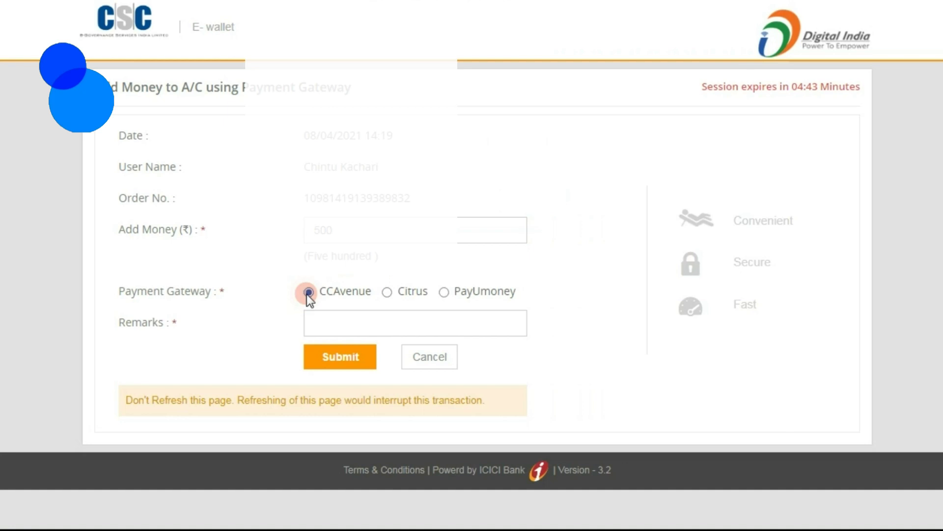
click(354, 322)
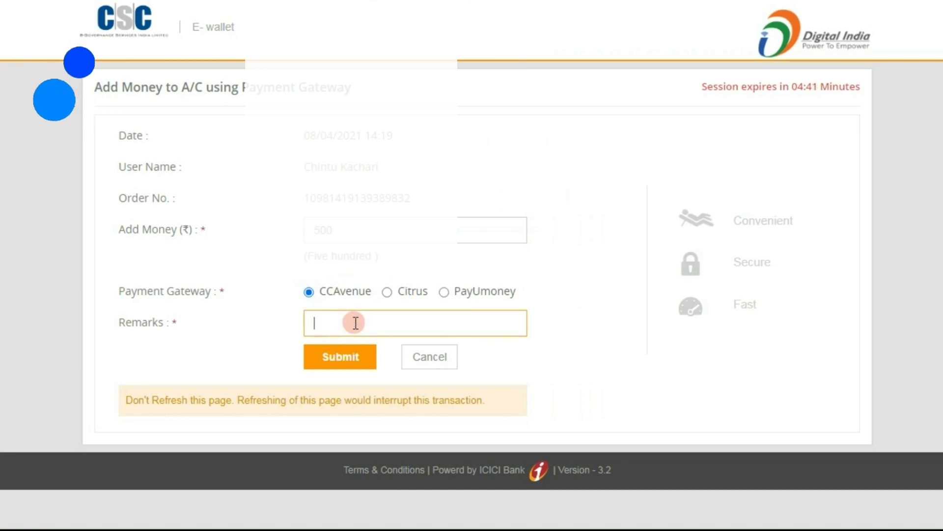
text(W)
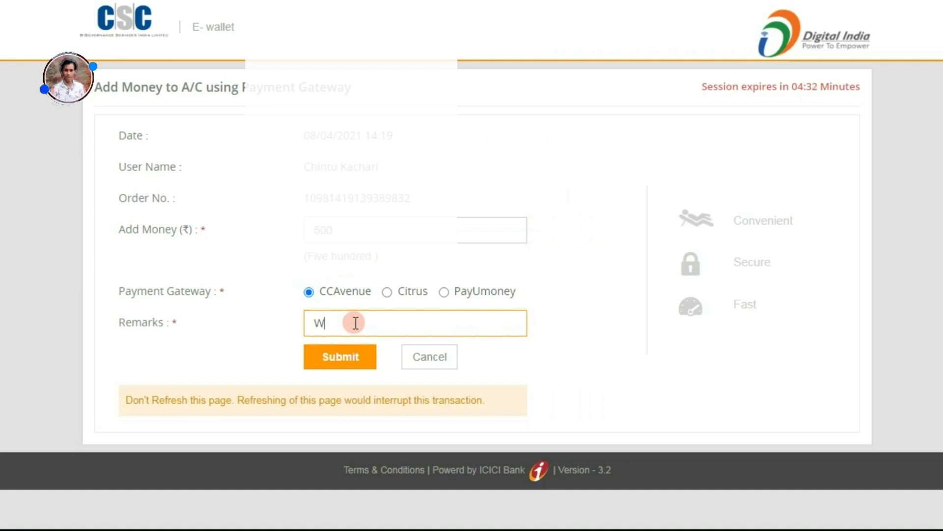
text(a)
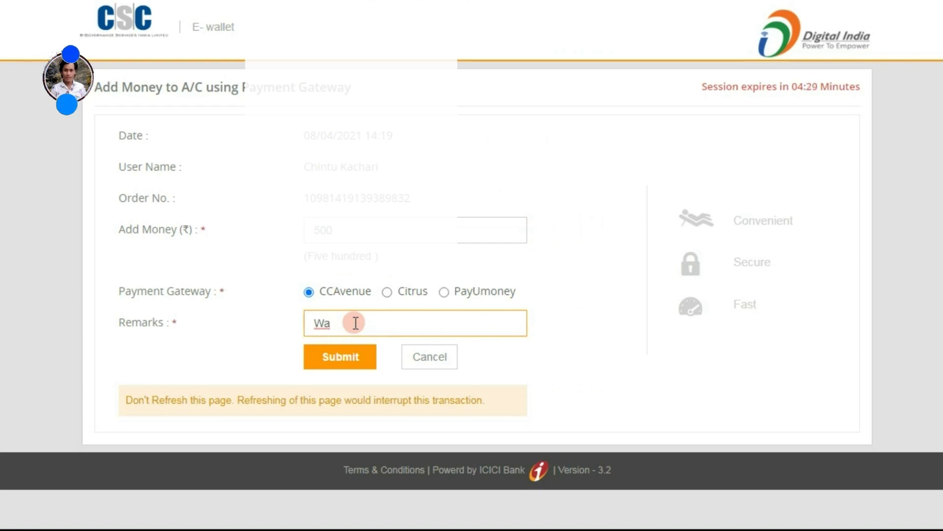
text(i)
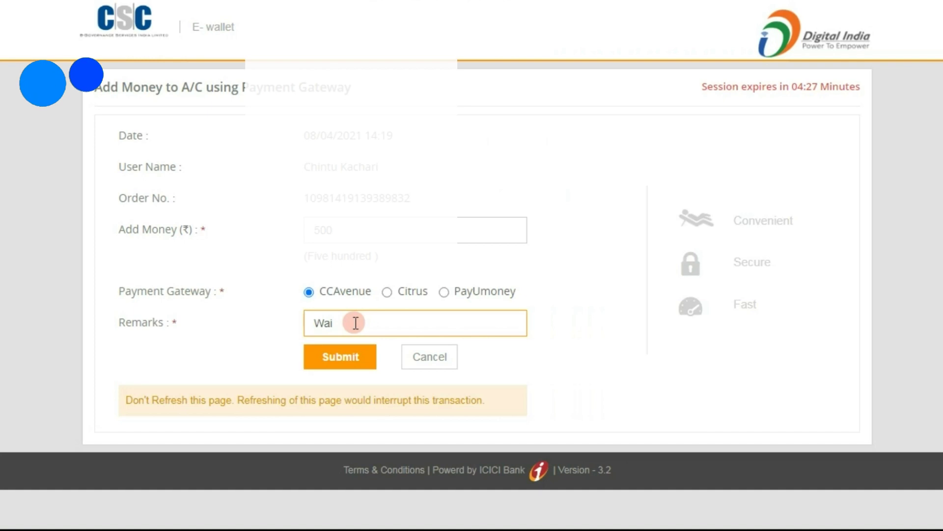
key(BackSpace)
text(llet Update)
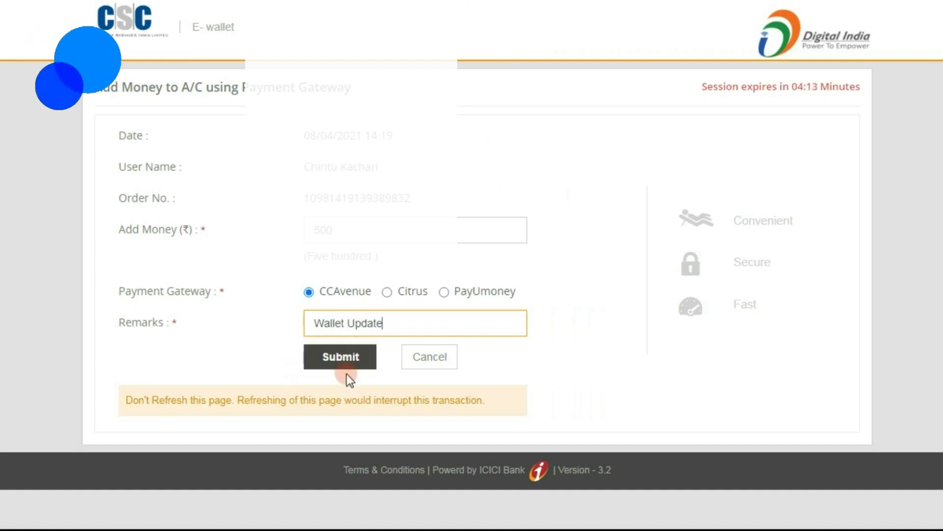
click(331, 358)
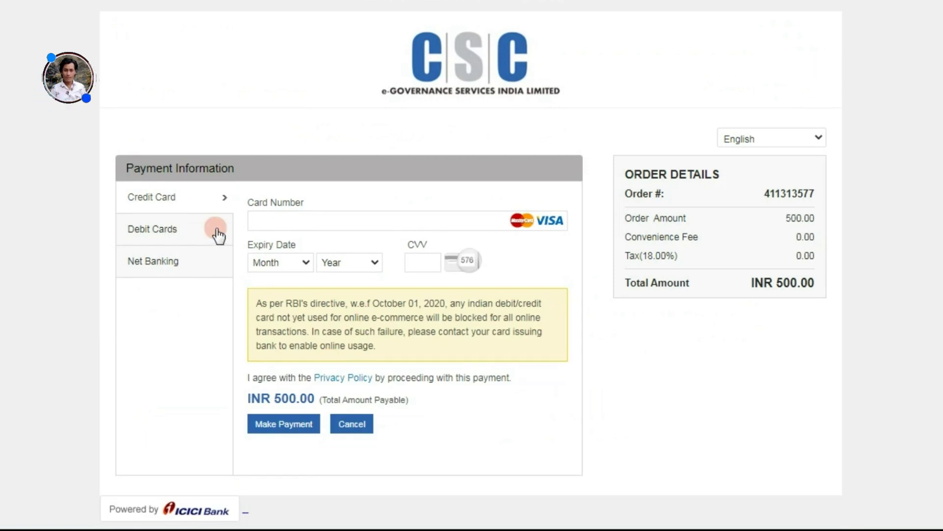
- Pay by debit card, entering the card number and choosing the expiry month
click(189, 228)
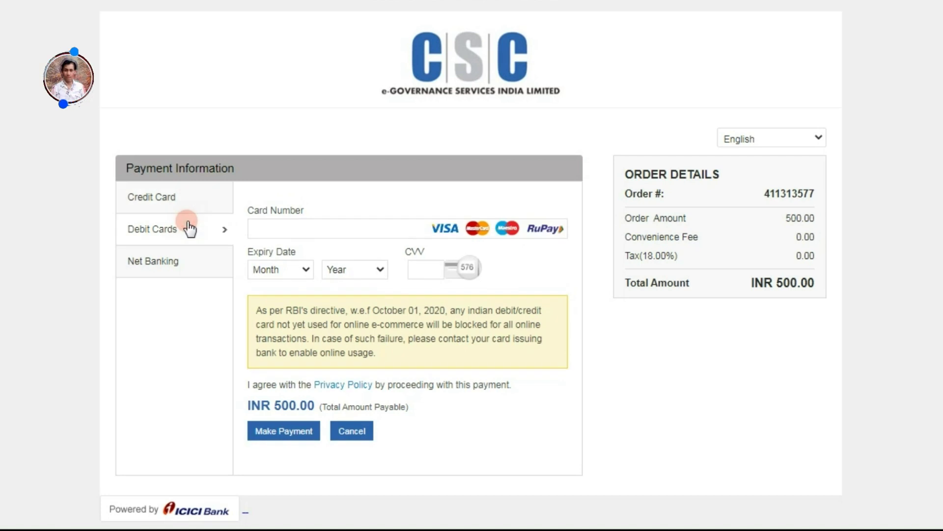
click(373, 231)
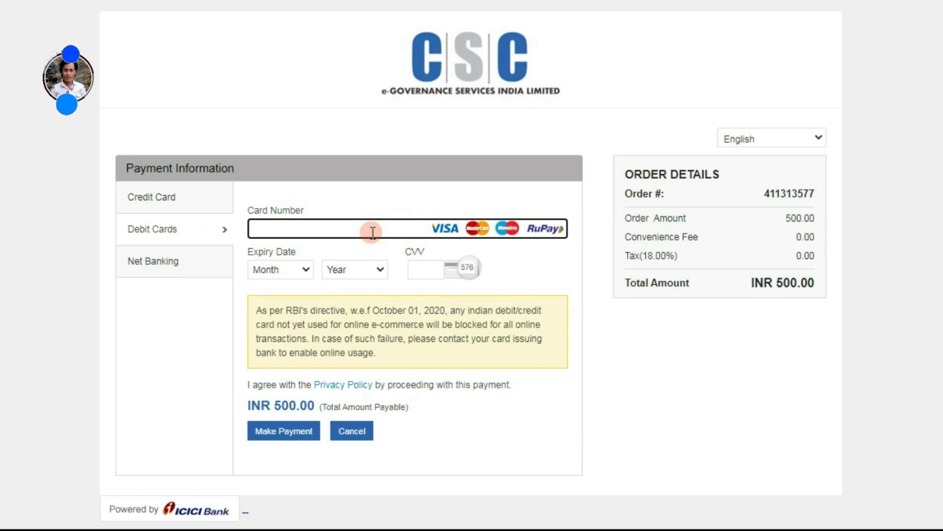
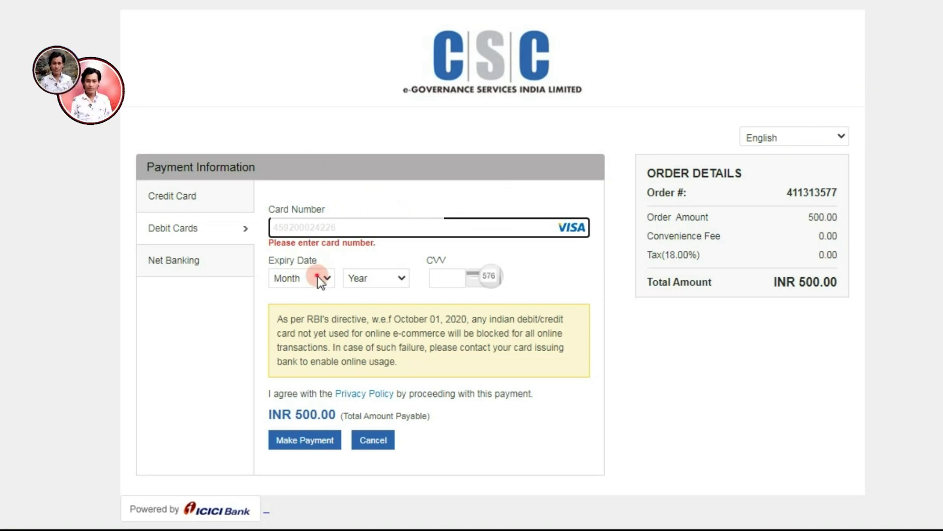
click(317, 276)
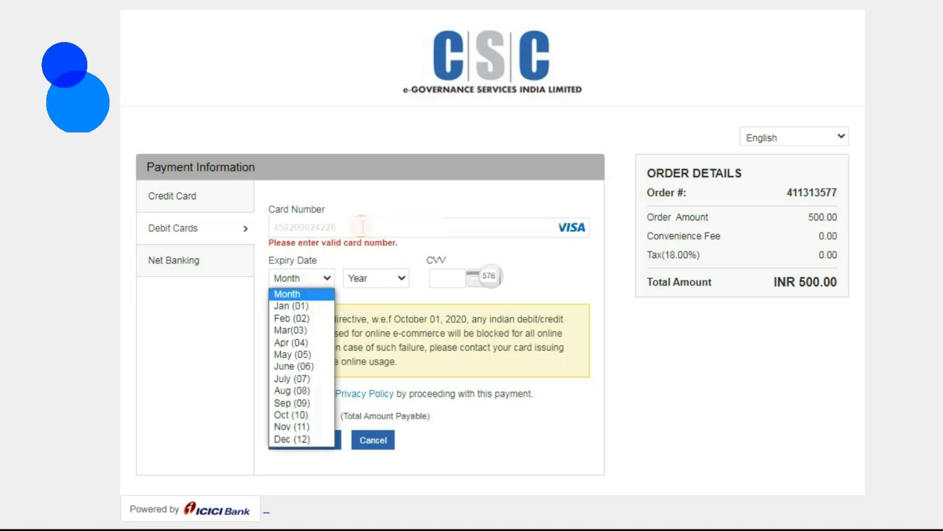
click(363, 226)
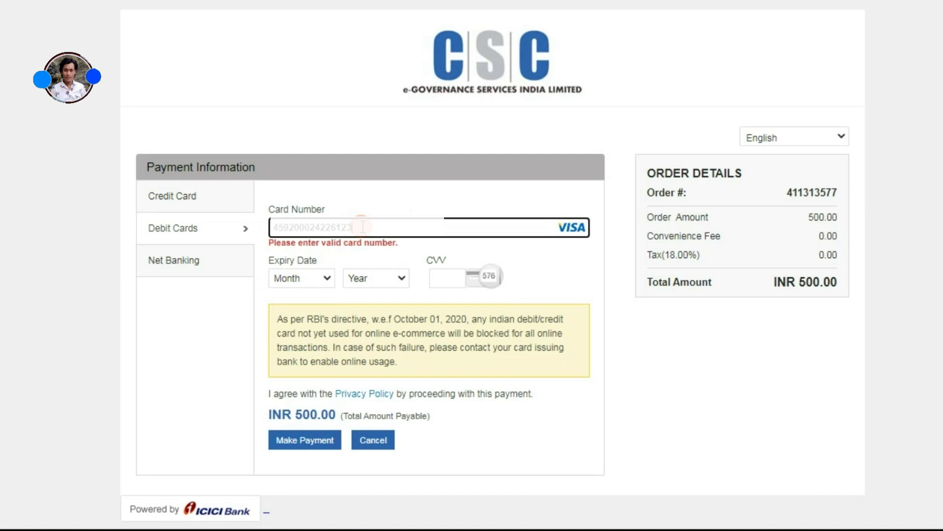
click(319, 277)
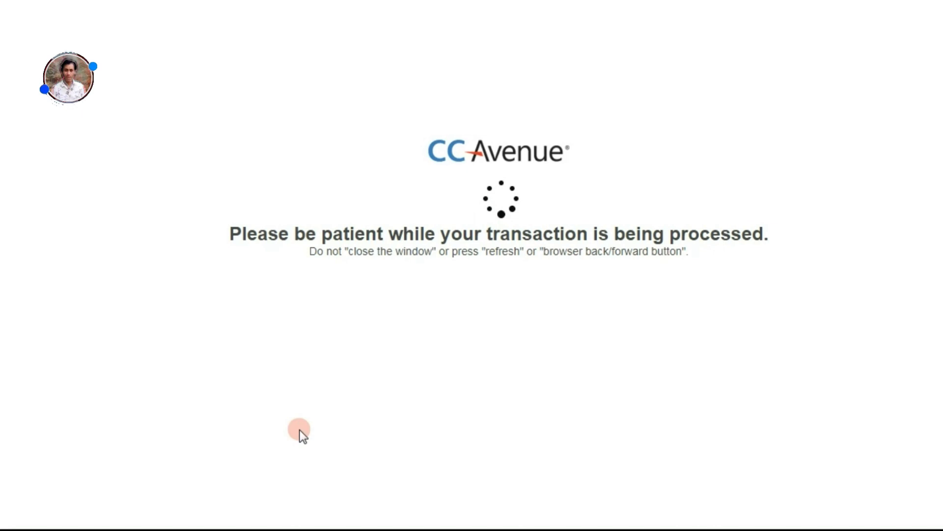
- Enter the one-time password and submit it to complete the ₹504.50 payment
click(436, 243)
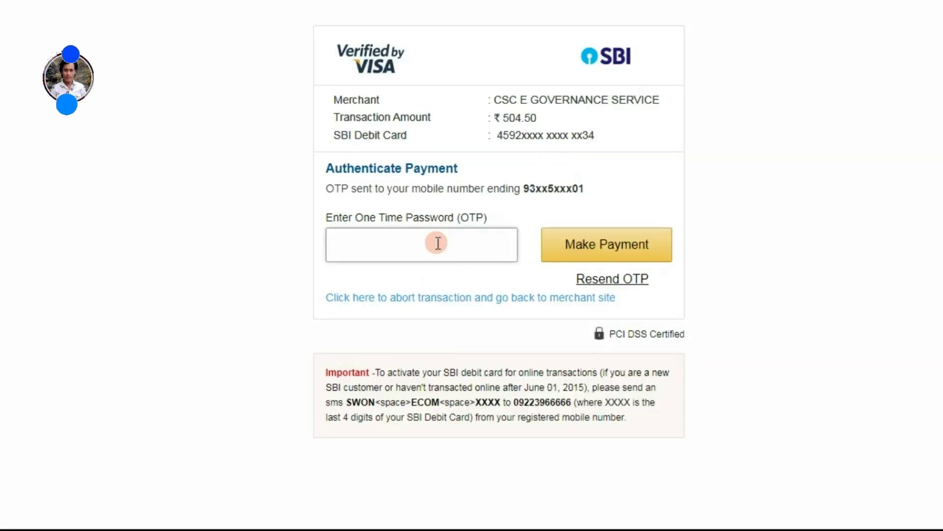
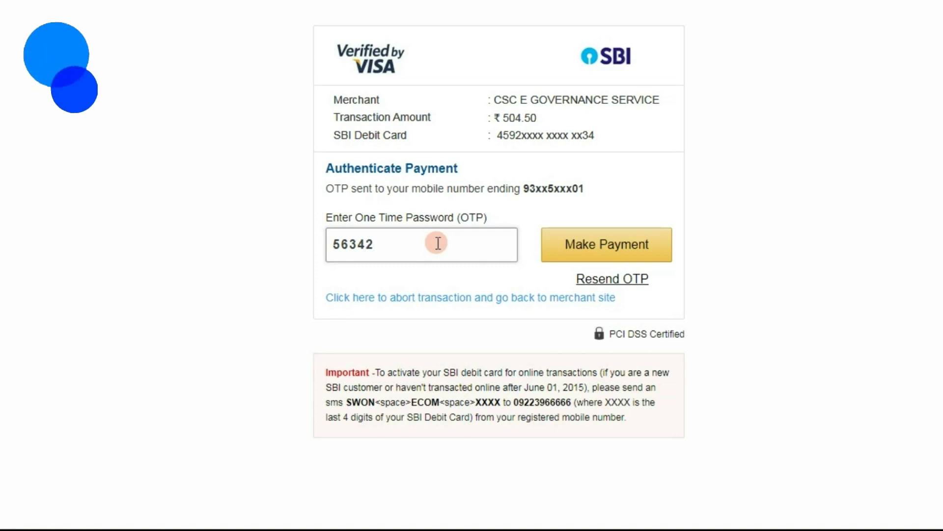
click(592, 243)
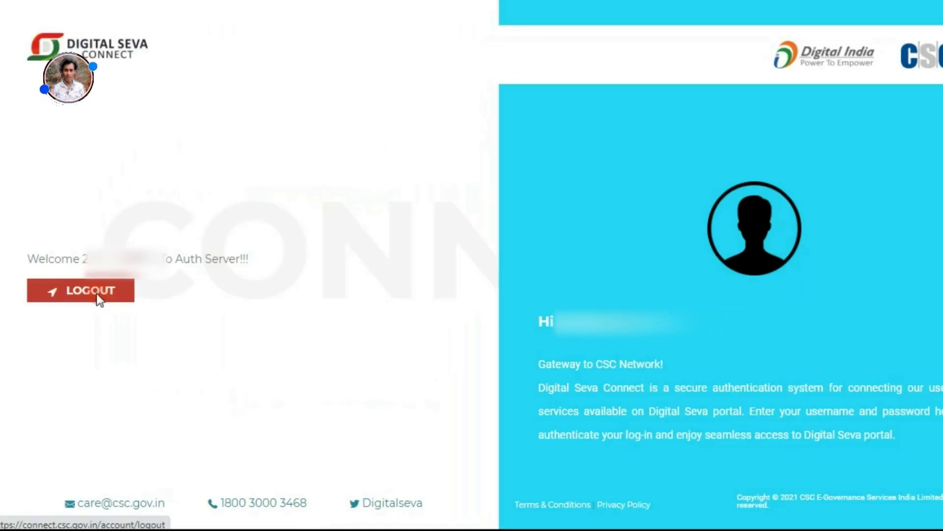
- Log out of Digital Seva Connect and open UTI PAN Card Services from the services list
click(98, 298)
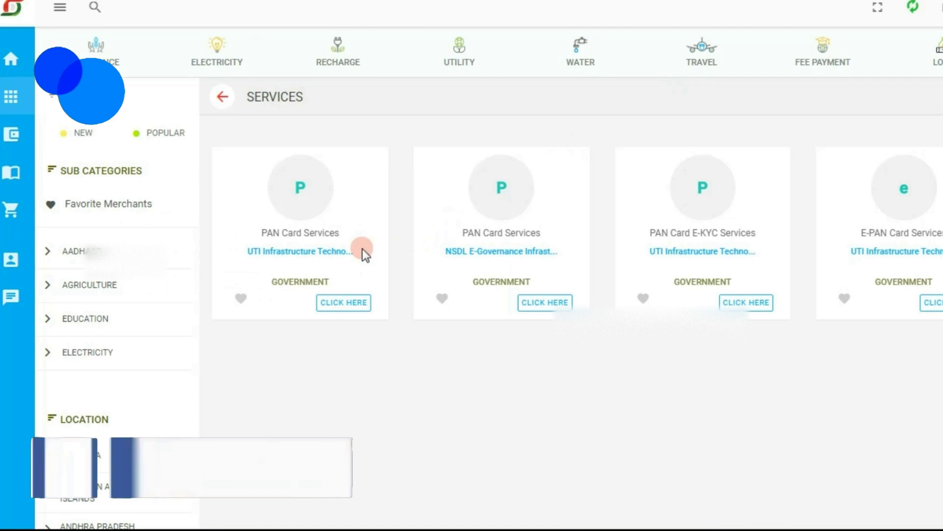
click(332, 302)
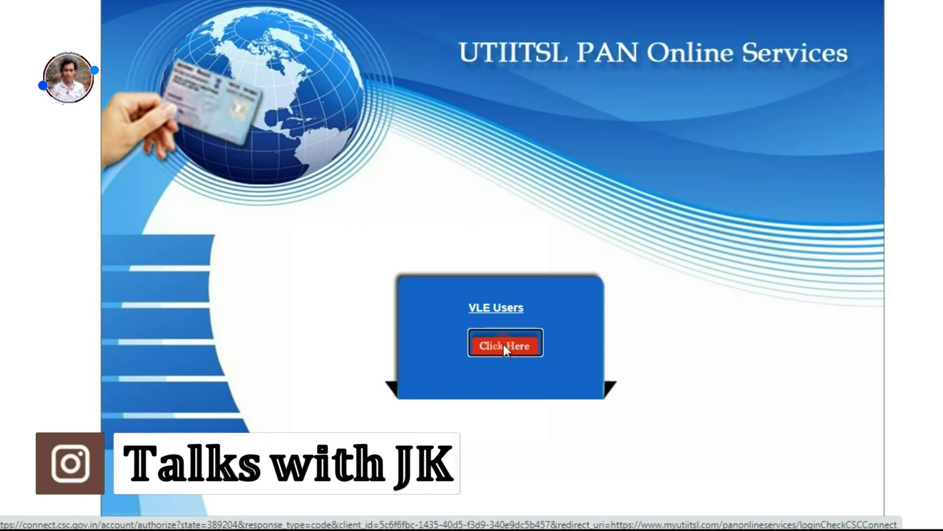
- Enter as a VLE user and approve UTIITSL-PAN's access request on Digital Seva Connect
click(503, 343)
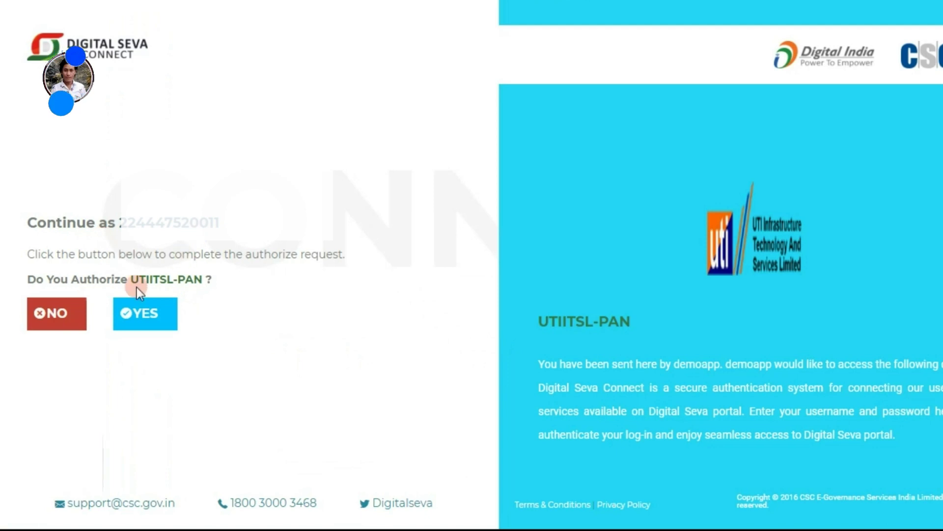
click(146, 313)
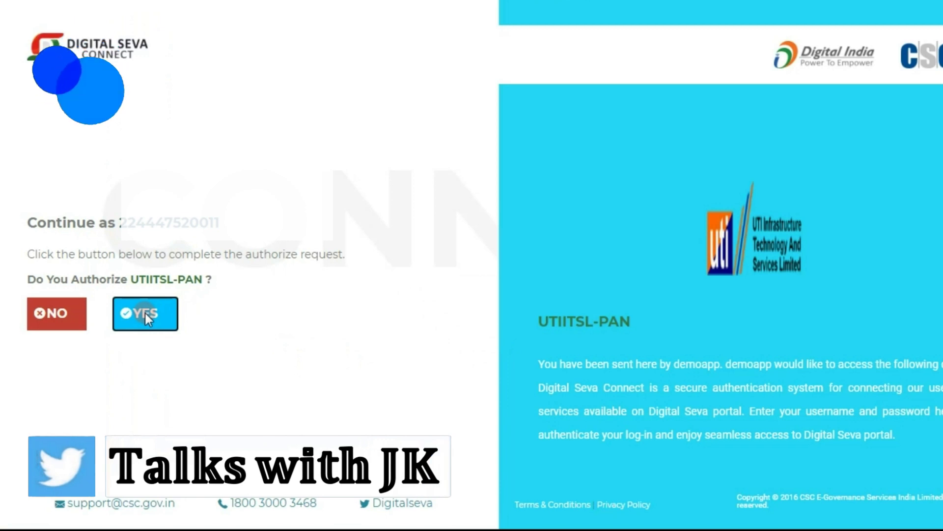
click(146, 314)
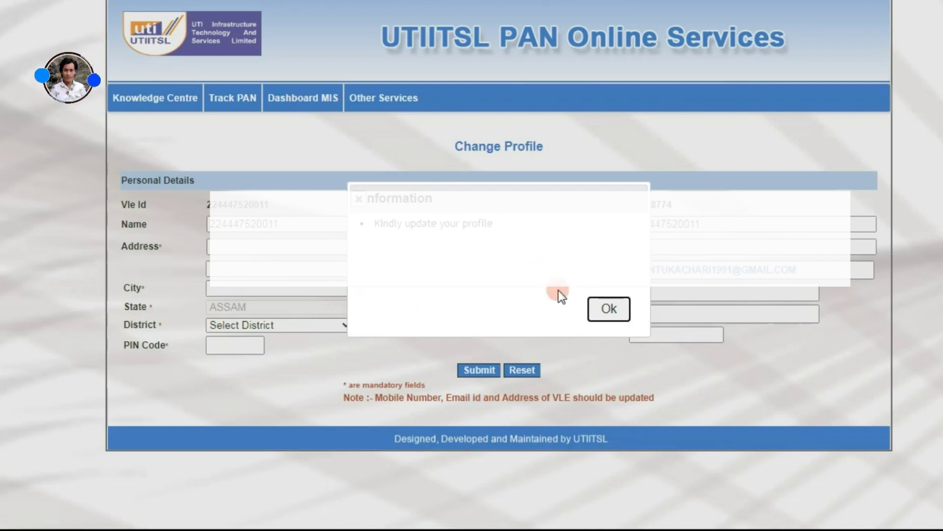
- Dismiss the profile-update notice, visit the Address and Mobile No fields, and acknowledge the PAN-forms notice
click(608, 309)
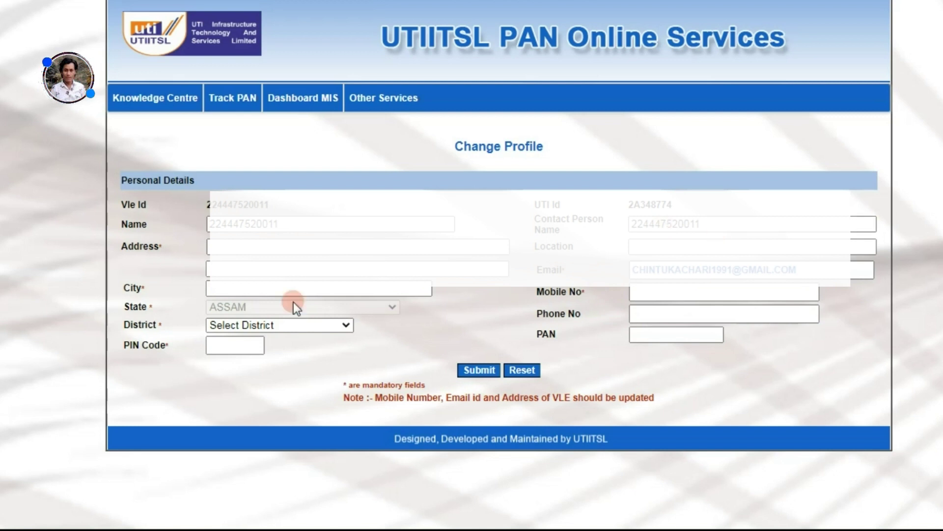
click(283, 248)
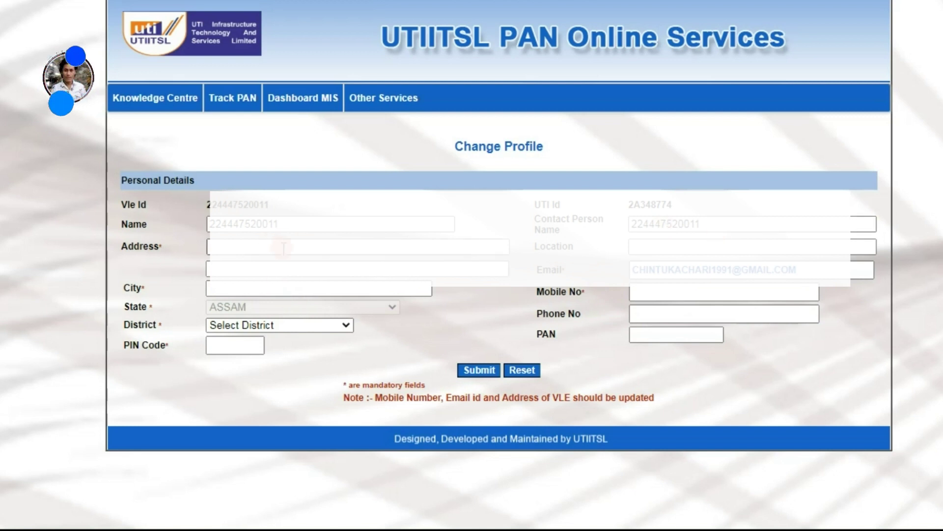
click(283, 248)
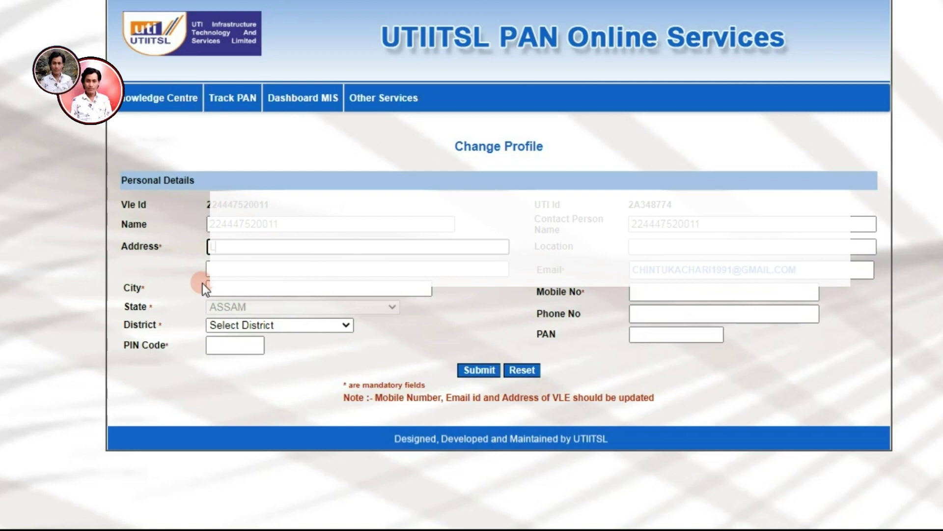
drag(203, 283, 162, 305)
click(162, 305)
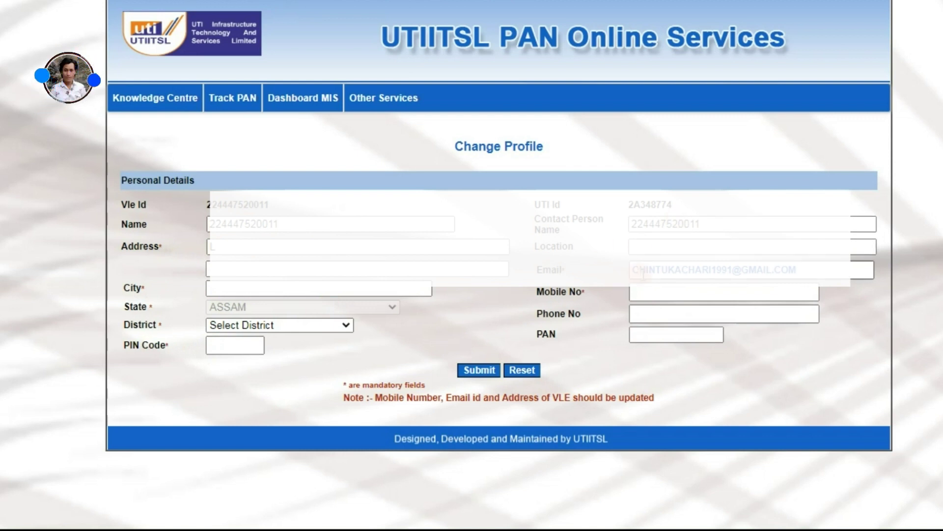
click(667, 292)
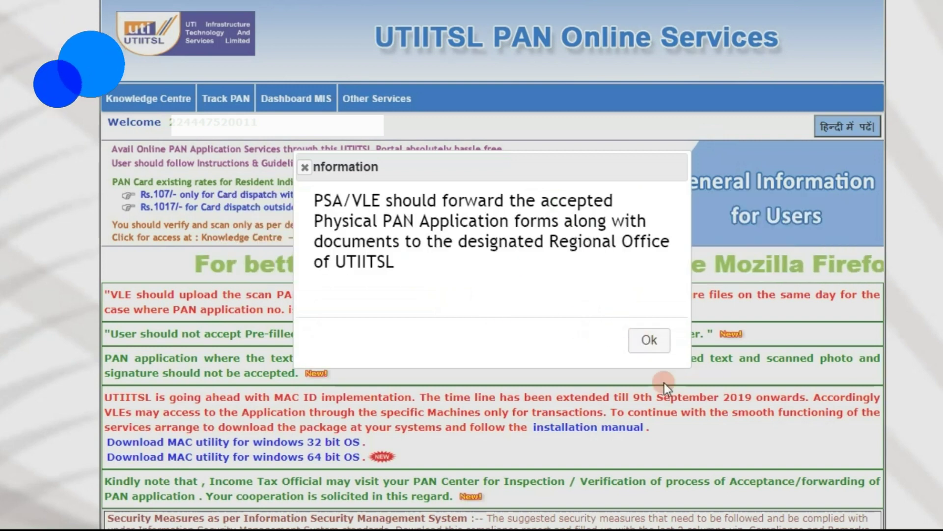
click(649, 340)
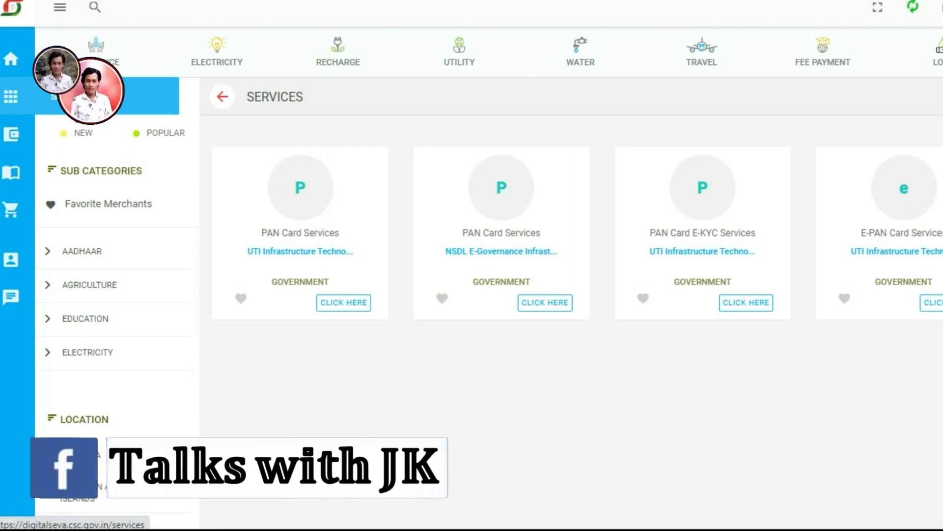
- Return home and browse the Utility services, Passbook and Wallet menus
click(19, 60)
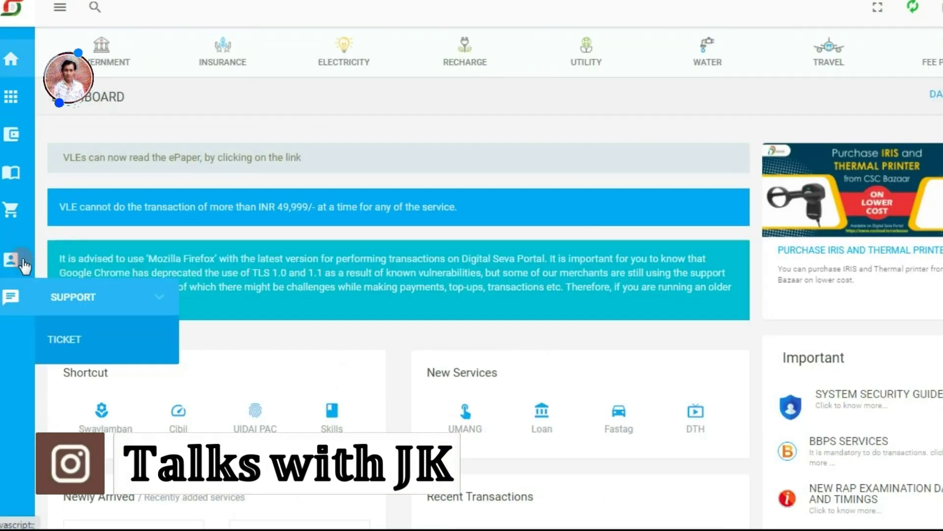
mouse_move(23, 266)
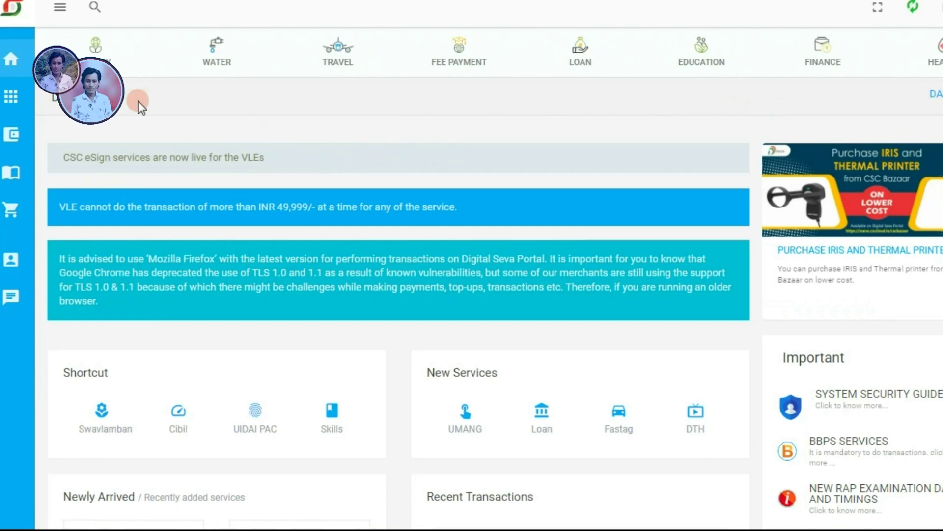
click(100, 72)
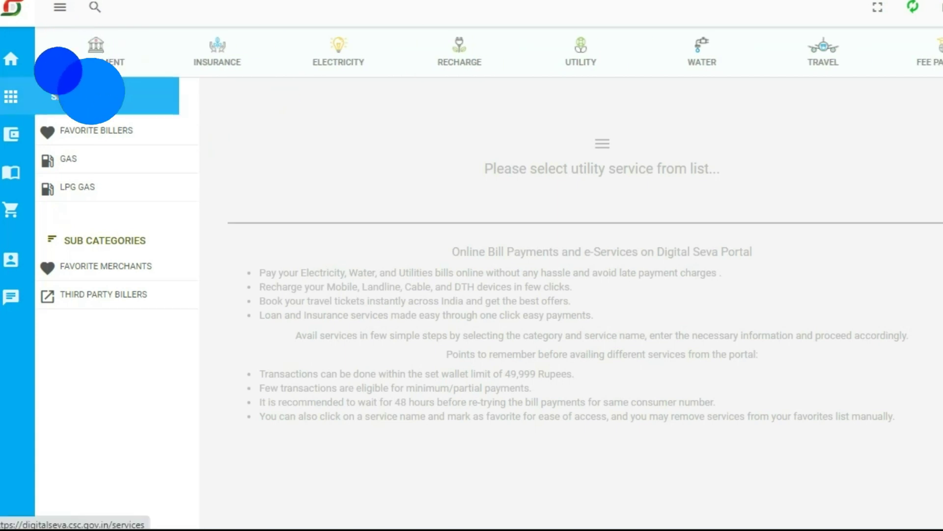
click(18, 172)
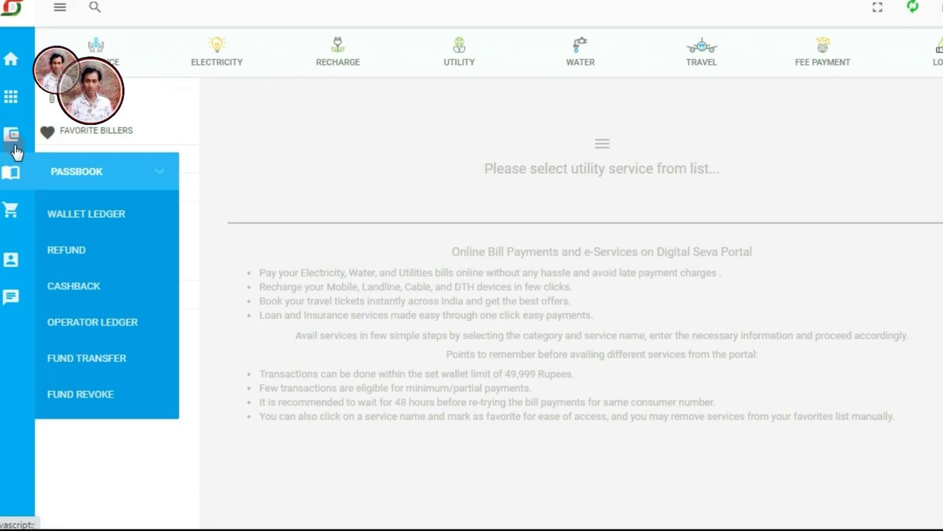
click(16, 148)
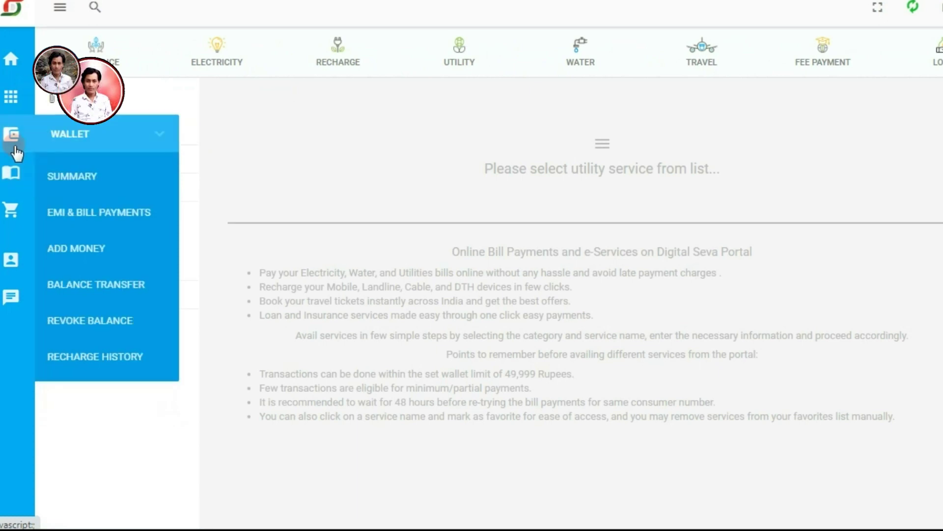
click(17, 87)
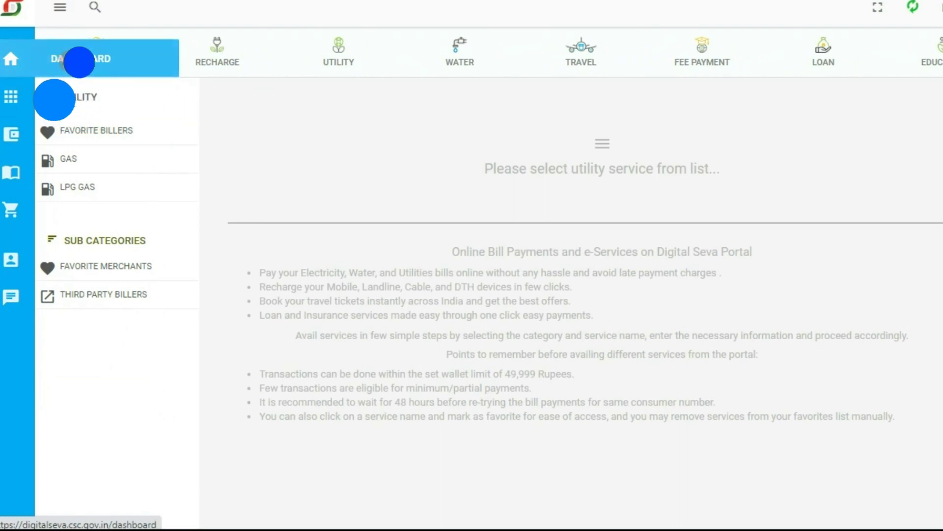
- Go back to the dashboard and scroll to check the ₹500.00 top-up under Recent Transactions
click(74, 60)
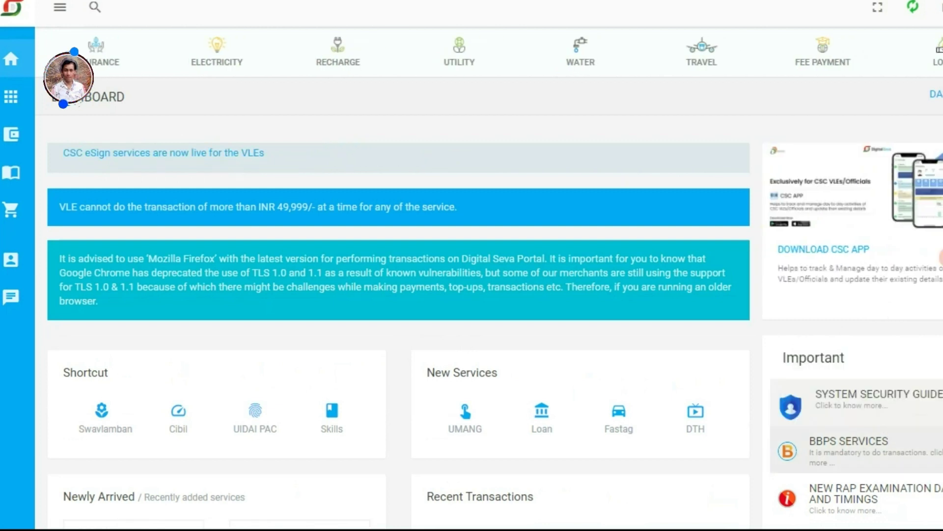
scroll(472, 275, down, 5)
scroll(472, 276, up, 2)
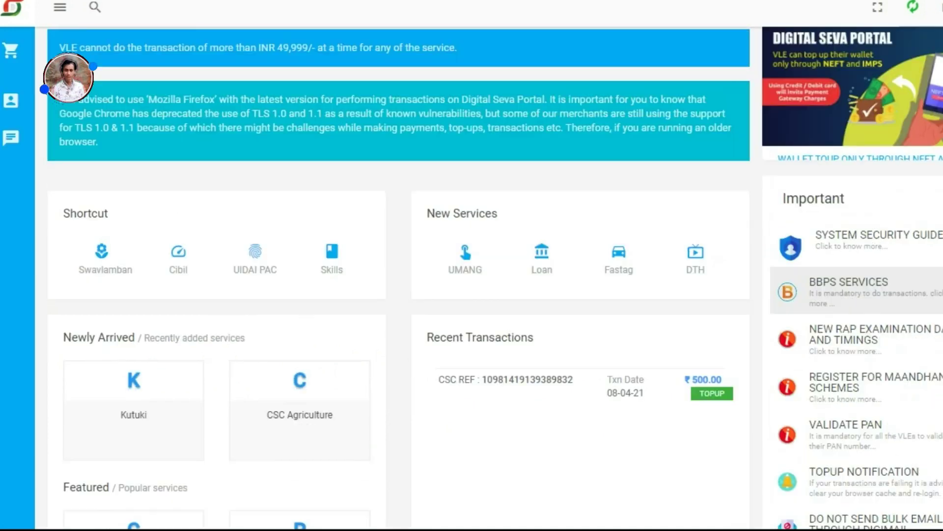
scroll(472, 275, up, 2)
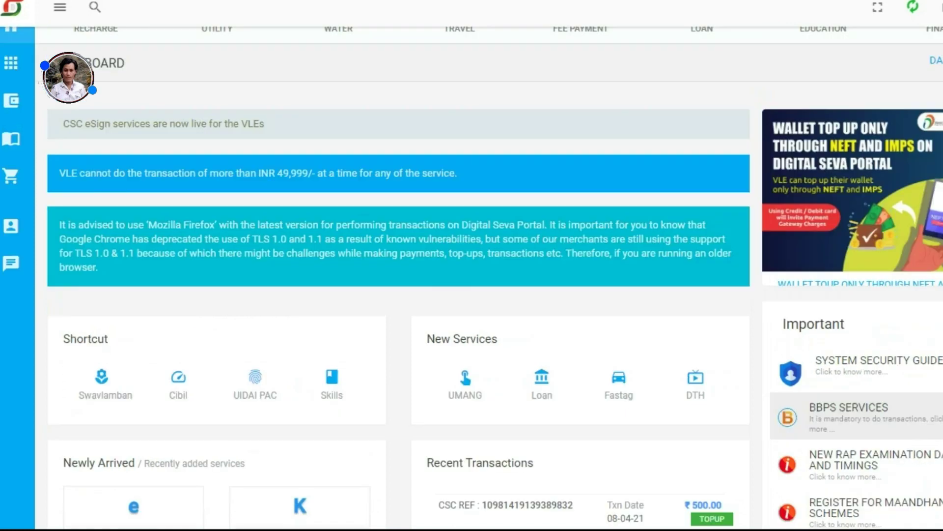
scroll(472, 275, down, 3)
scroll(471, 275, up, 3)
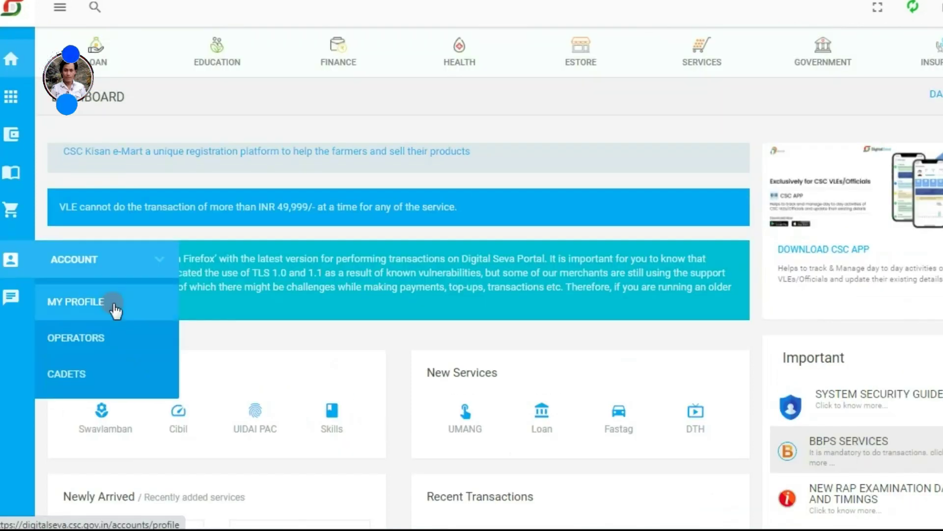
- From My Profile, request BBPS Agent status with Yes and accepted terms, then view the BBPS Details tab
click(115, 307)
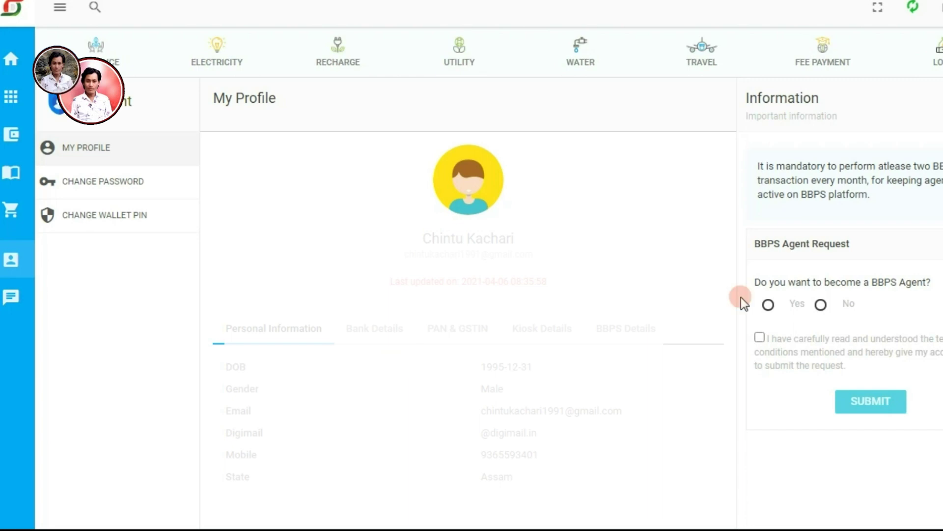
click(768, 305)
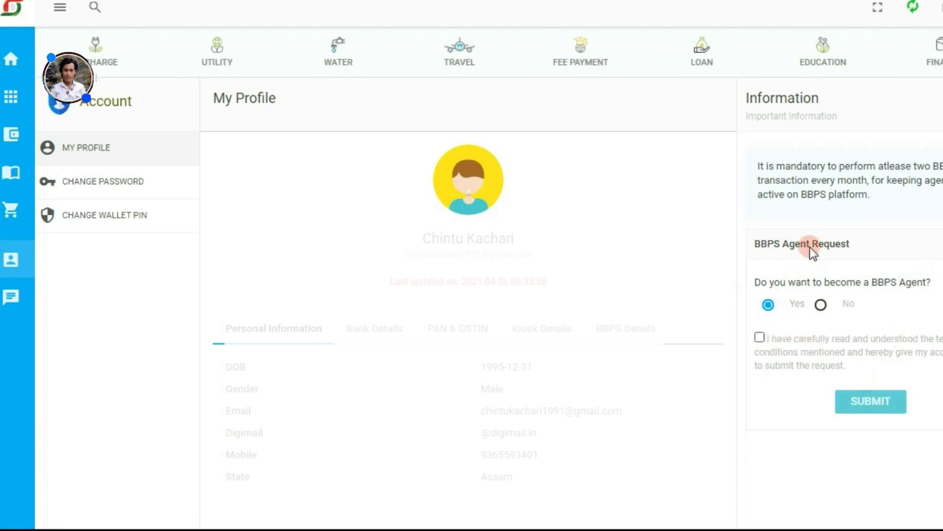
click(760, 336)
click(865, 401)
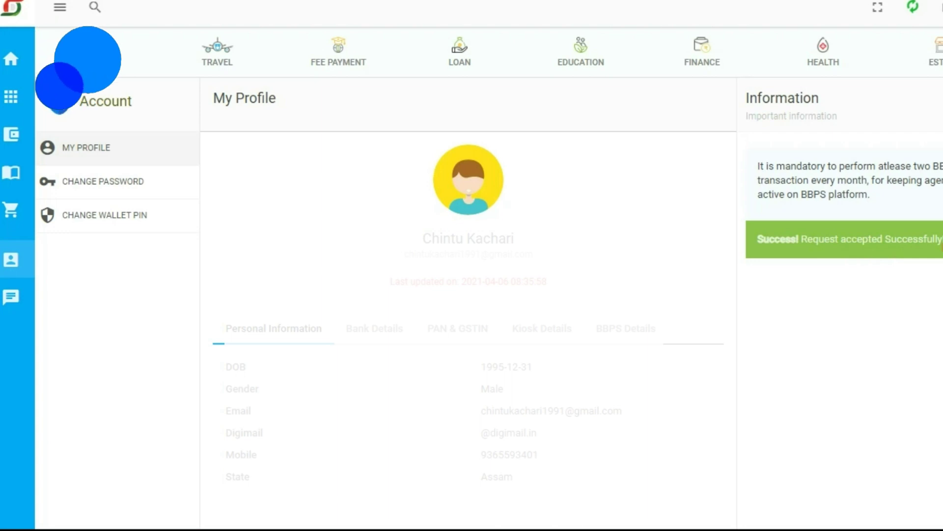
click(625, 329)
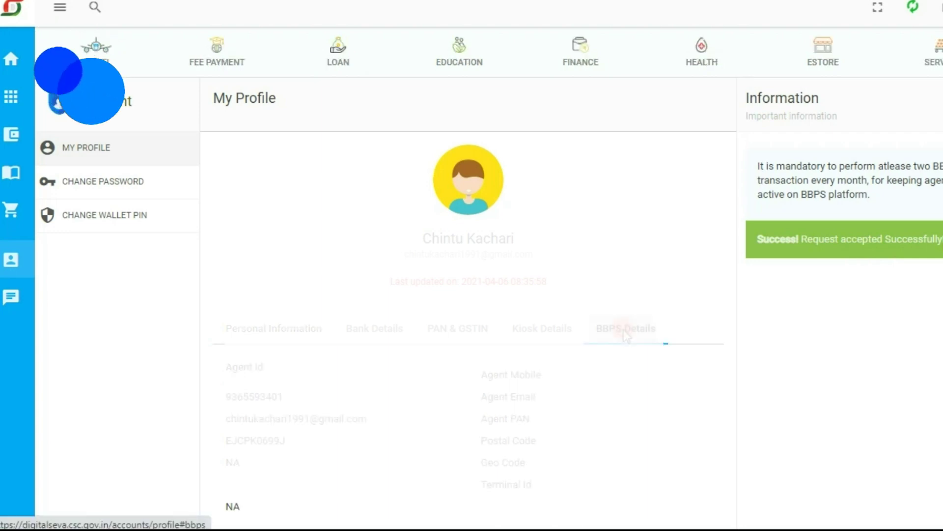